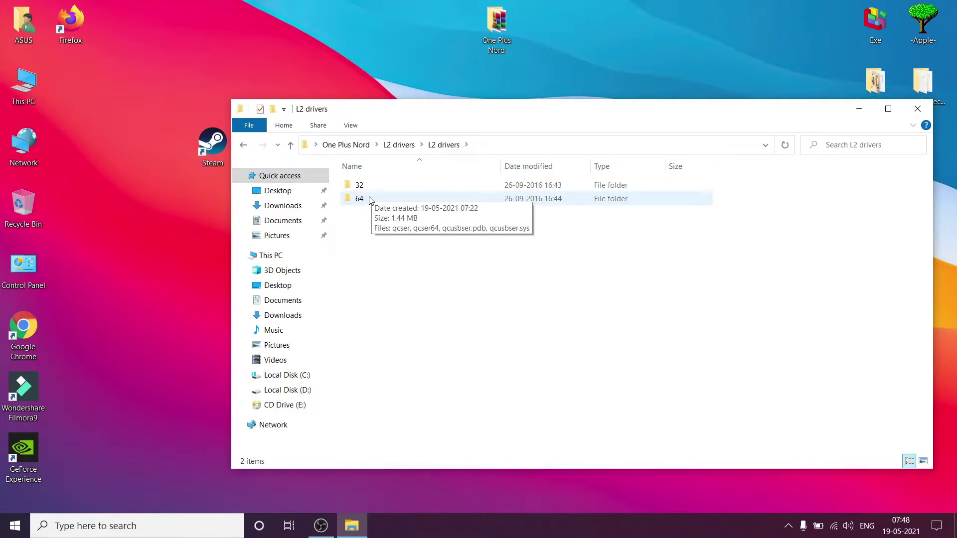
Step: Install the qcser setup information file from the 64 folder of the L2 drivers
double_click(371, 200)
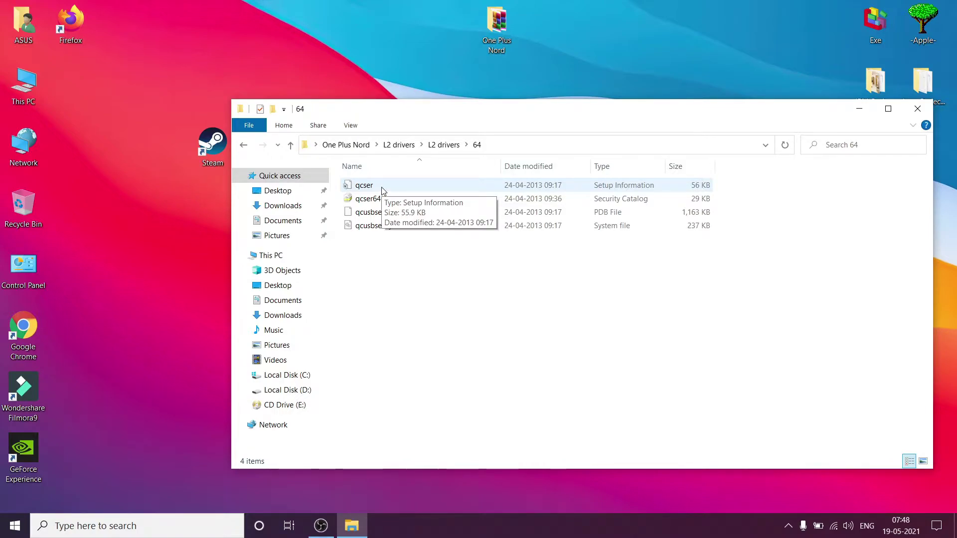
click(379, 187)
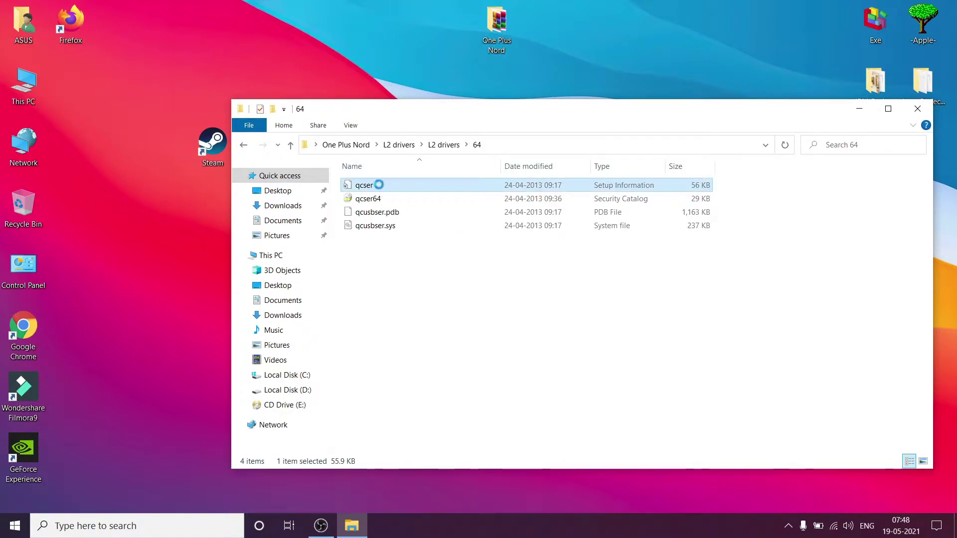
right_click(378, 187)
click(412, 215)
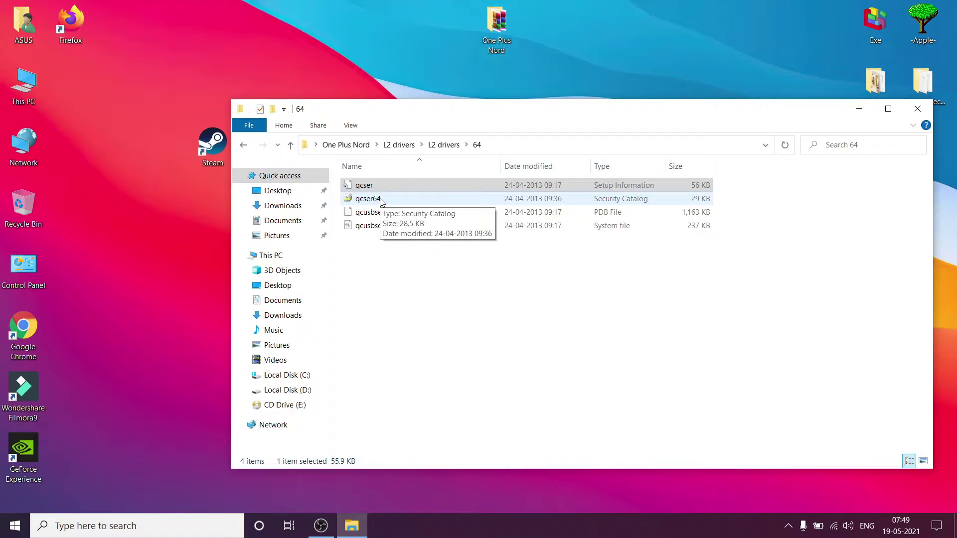
Step: Open the qcser64 security catalog and view its digital signature's certificate
click(382, 200)
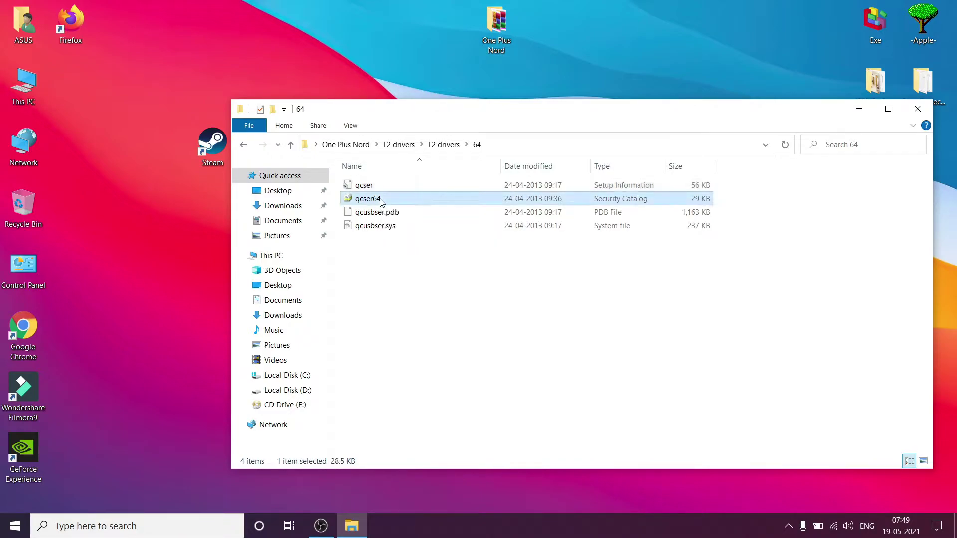
double_click(388, 200)
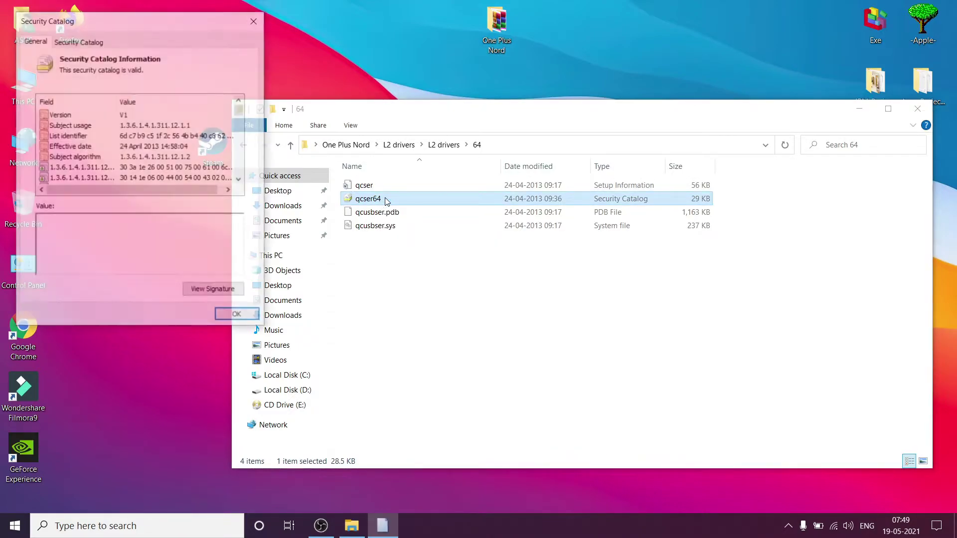
drag(110, 26, 289, 51)
click(381, 312)
click(389, 240)
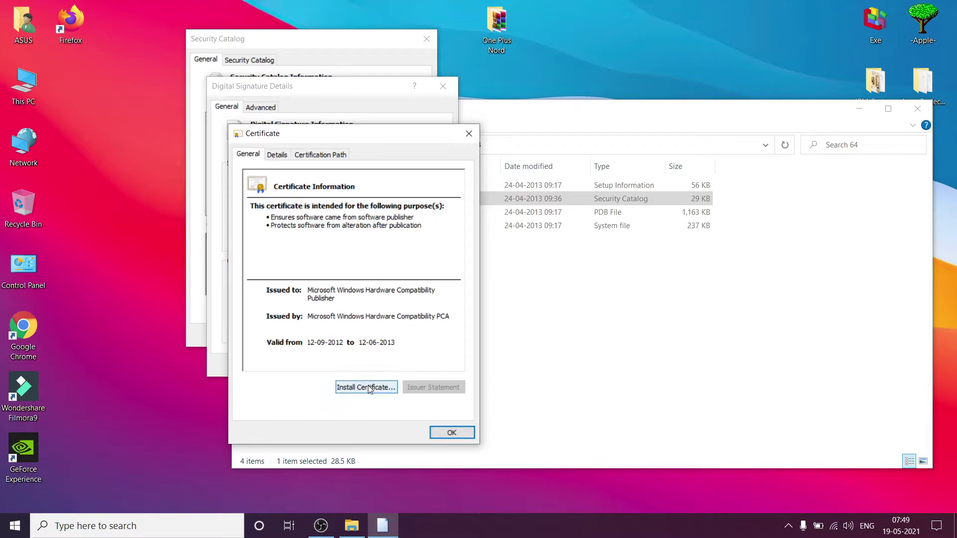
Step: Install the certificate for the current user in the Trusted Publishers store, then close all certificate and catalog dialogs
click(368, 388)
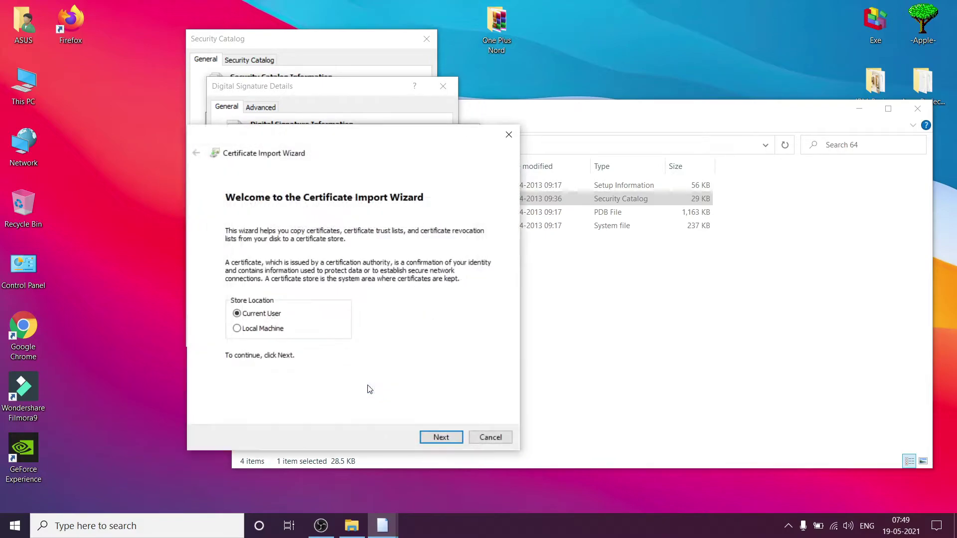
click(441, 437)
click(267, 277)
click(458, 308)
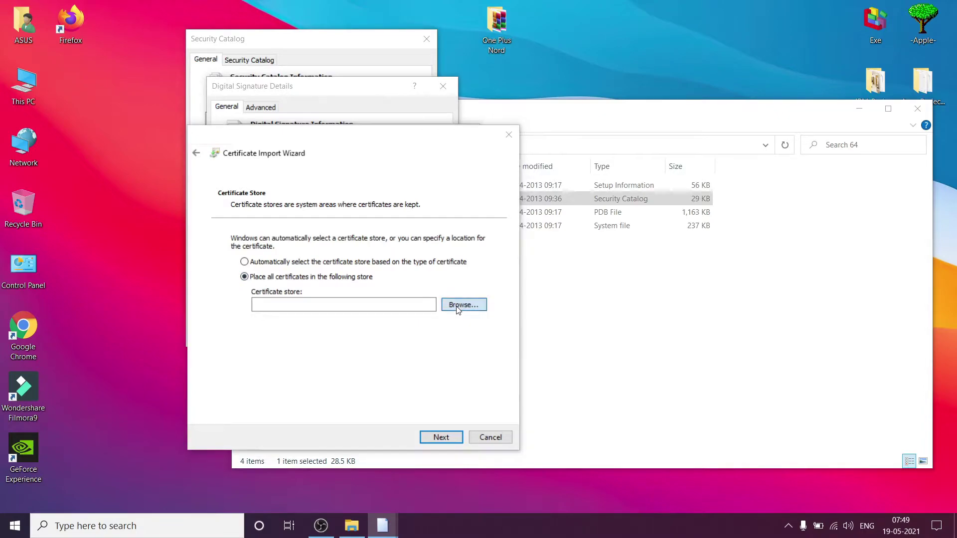
click(268, 241)
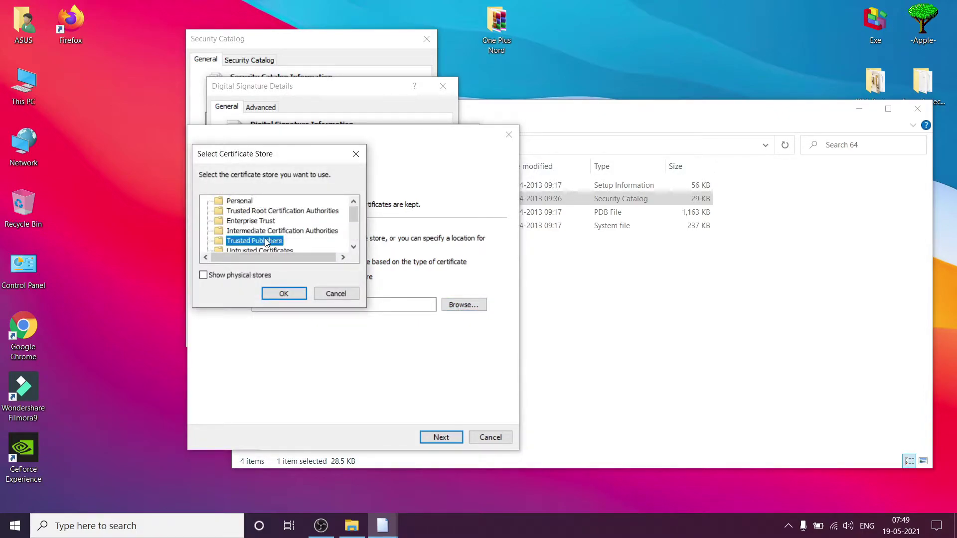
click(283, 295)
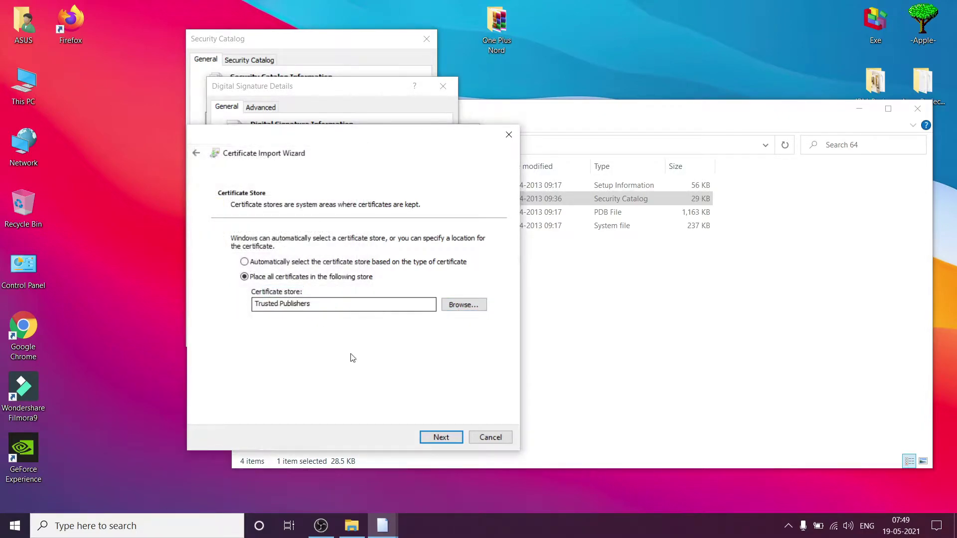
click(442, 437)
click(444, 438)
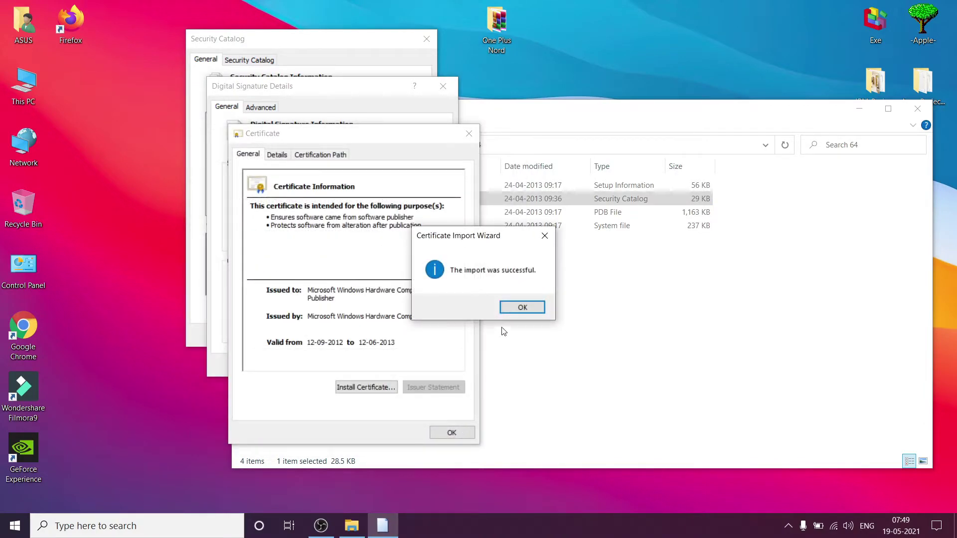
click(513, 308)
click(448, 433)
click(437, 367)
click(412, 340)
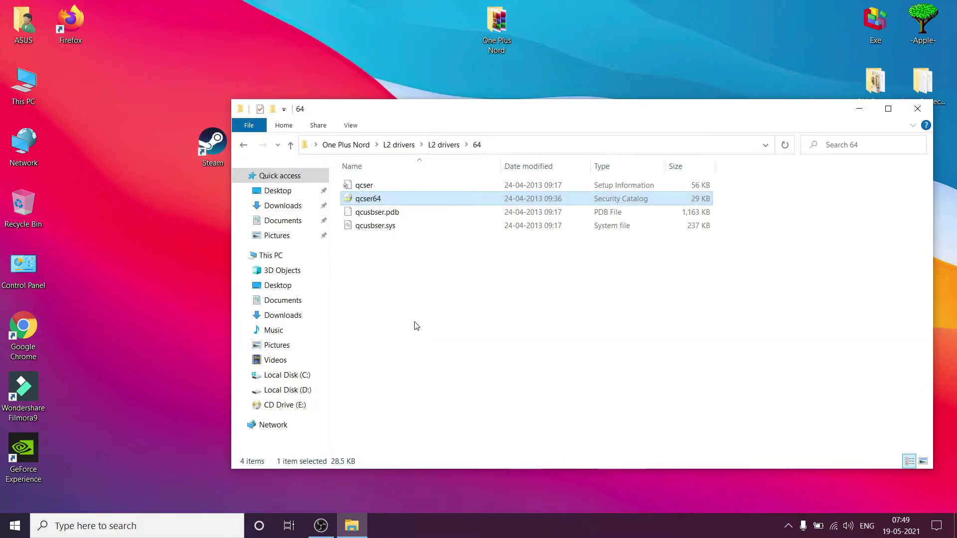
Step: Launch MsmDownloadTool V4.0 from the inner avicii_14_I.07_200818 folder and move its login window aside
click(244, 149)
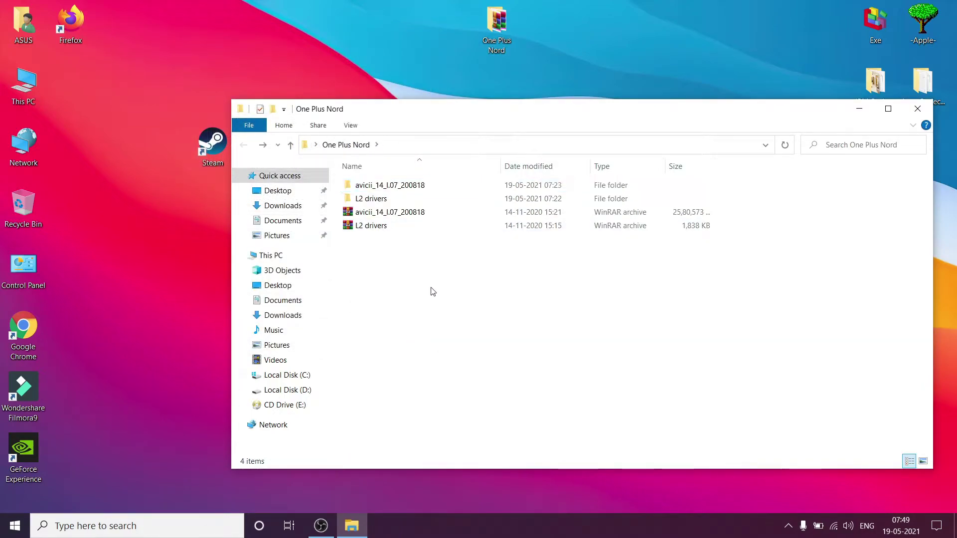
double_click(423, 187)
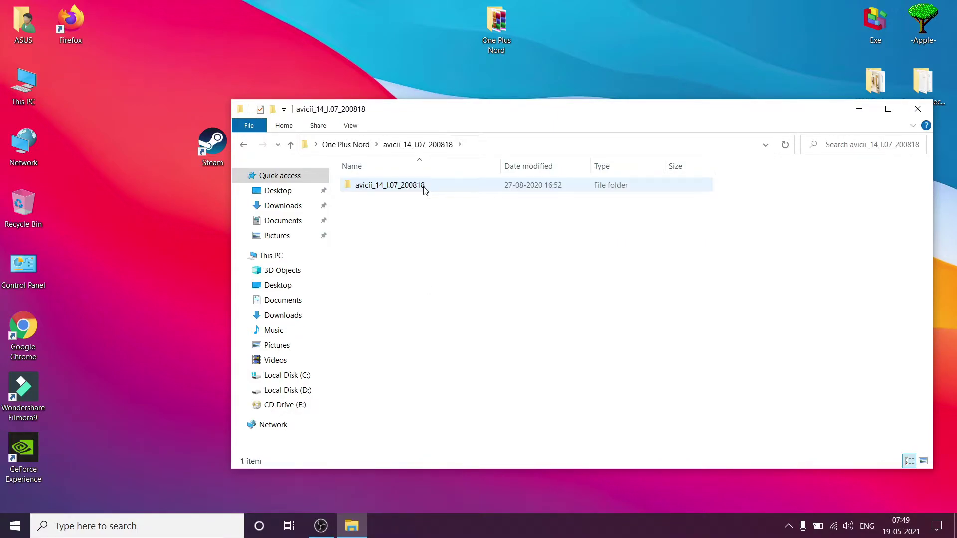
double_click(423, 187)
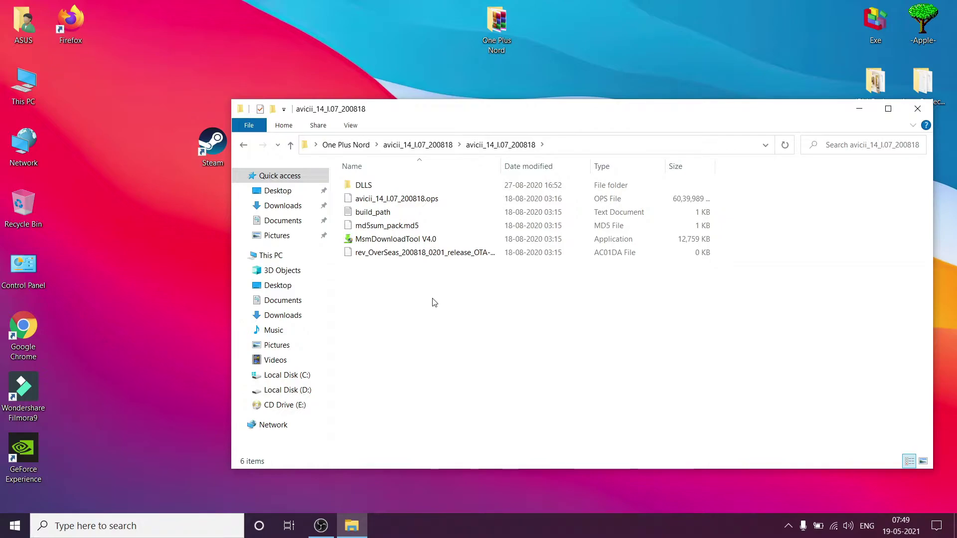
double_click(459, 241)
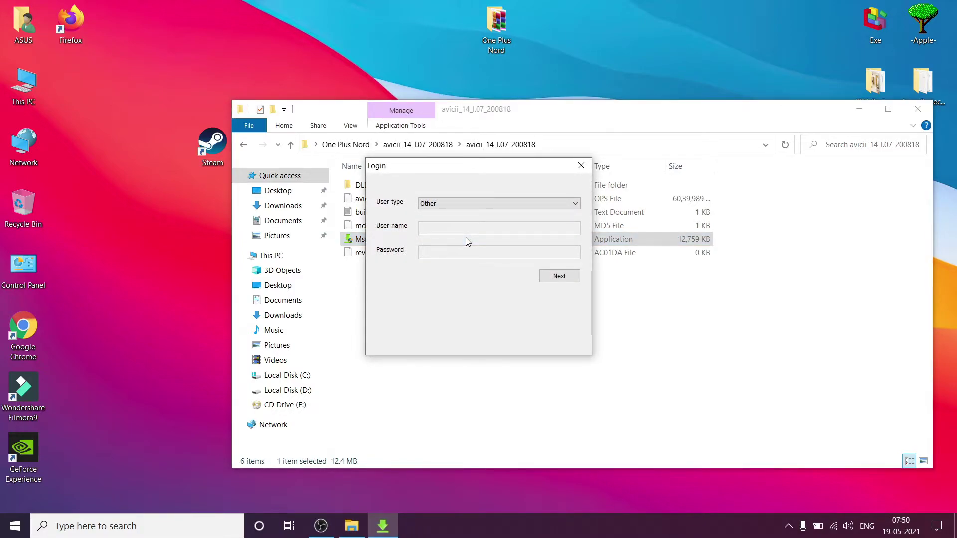
drag(476, 175, 832, 163)
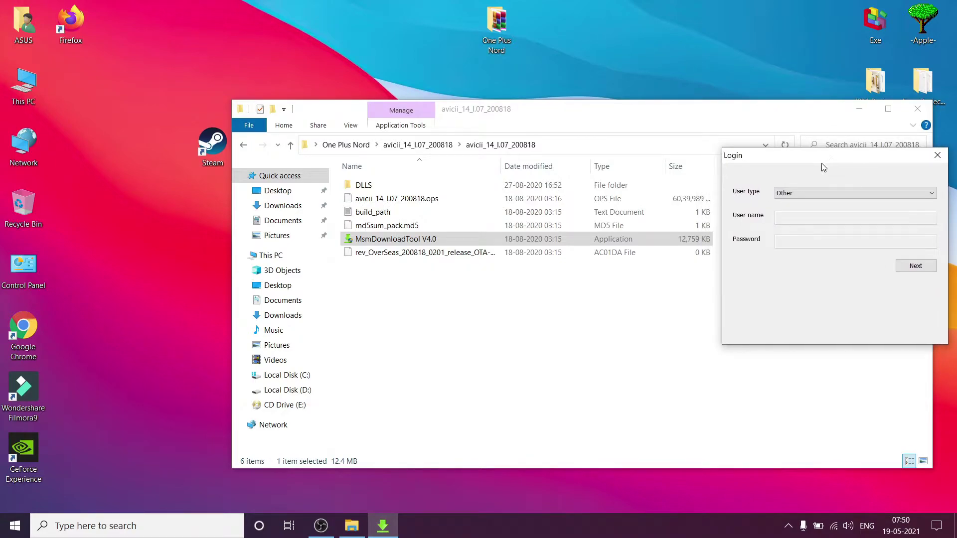
Step: Open Device Manager in Computer Management beside the login window and expand Ports (COM & LPT) to check the connected device
right_click(29, 84)
click(66, 119)
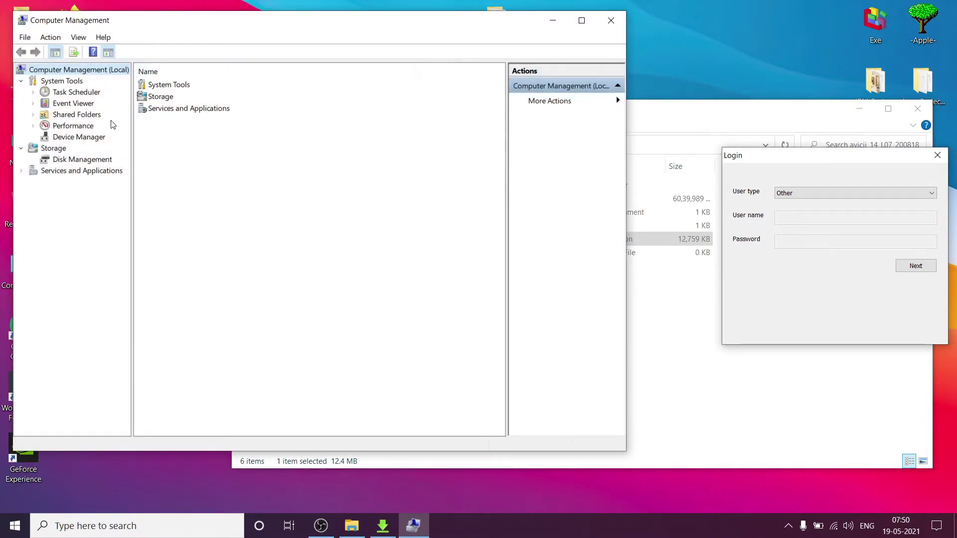
click(90, 138)
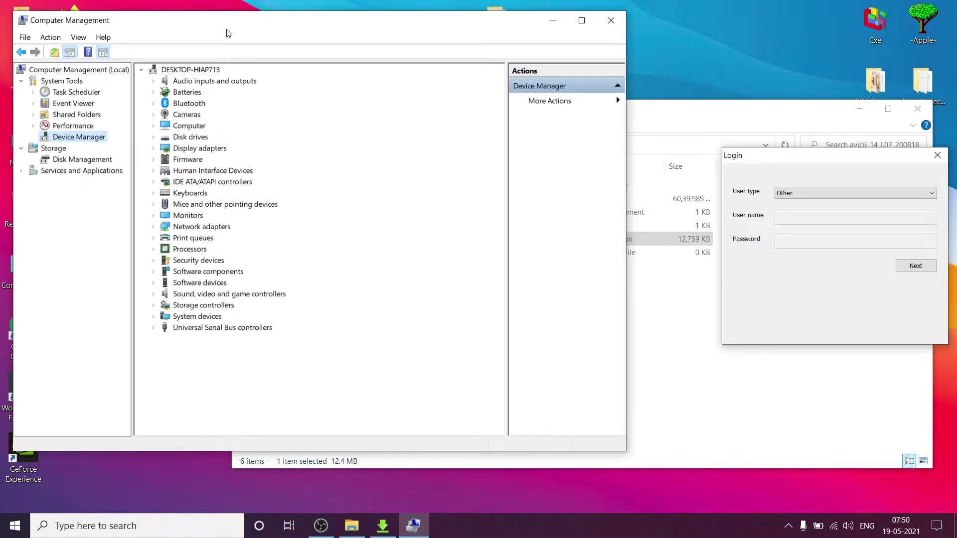
drag(229, 33, 204, 57)
drag(750, 158, 655, 127)
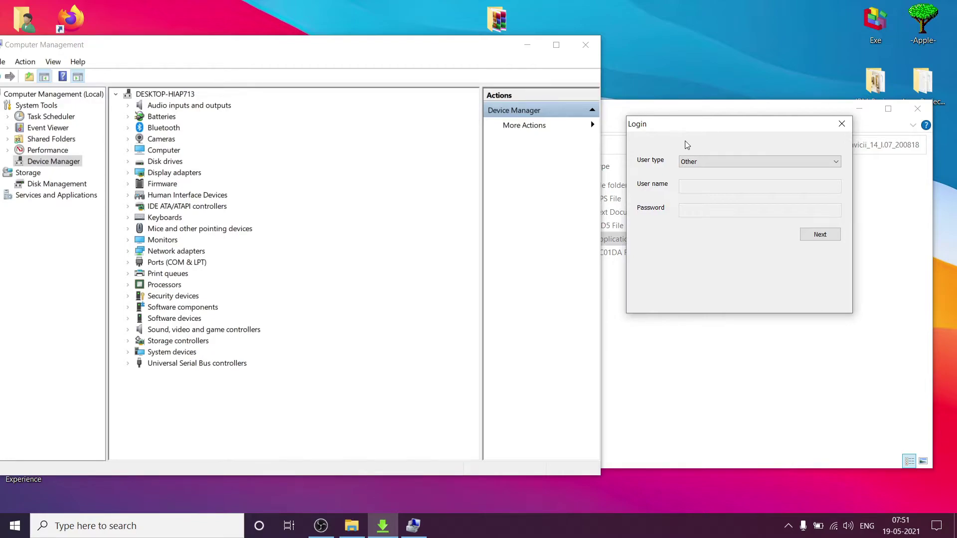
click(128, 263)
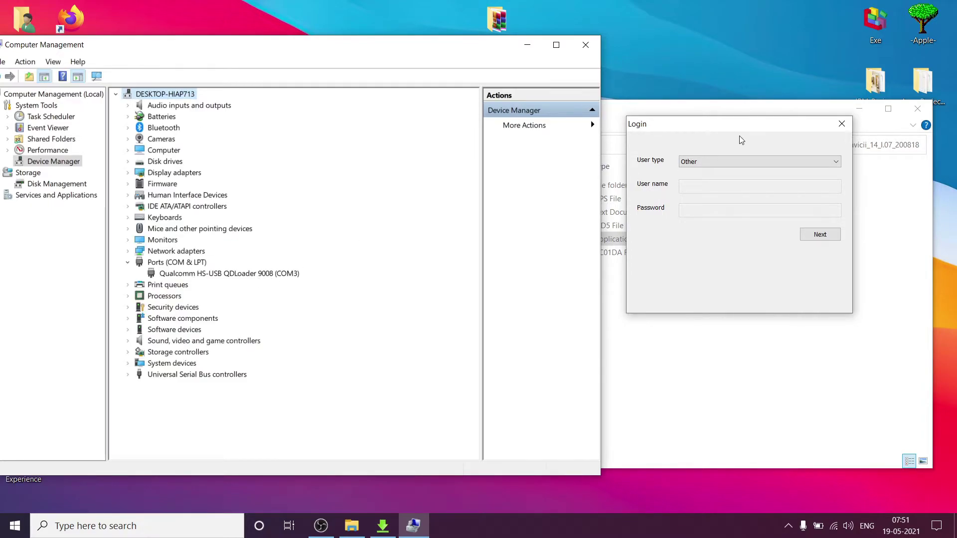
Step: Set the login user type to Other and proceed to the main download window
drag(687, 126, 708, 130)
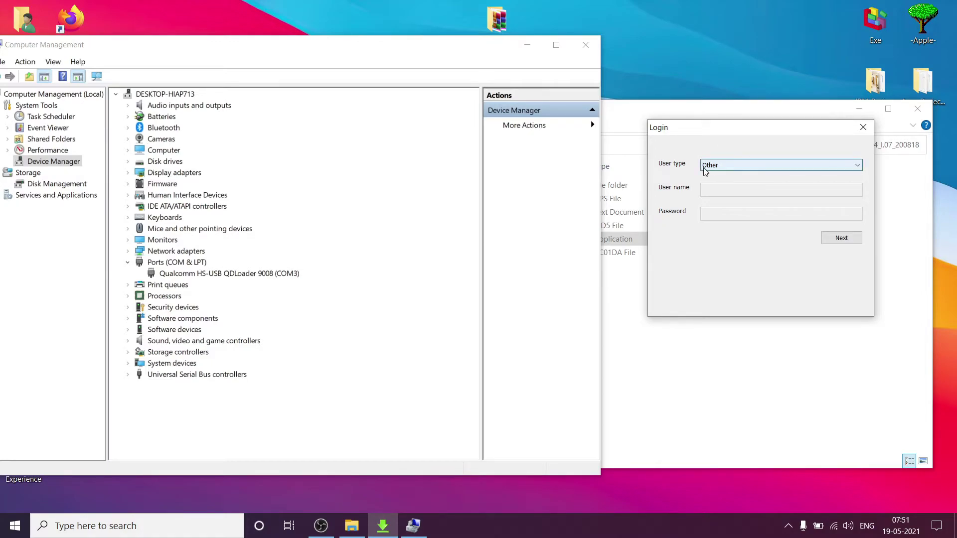
click(729, 167)
click(724, 176)
click(770, 159)
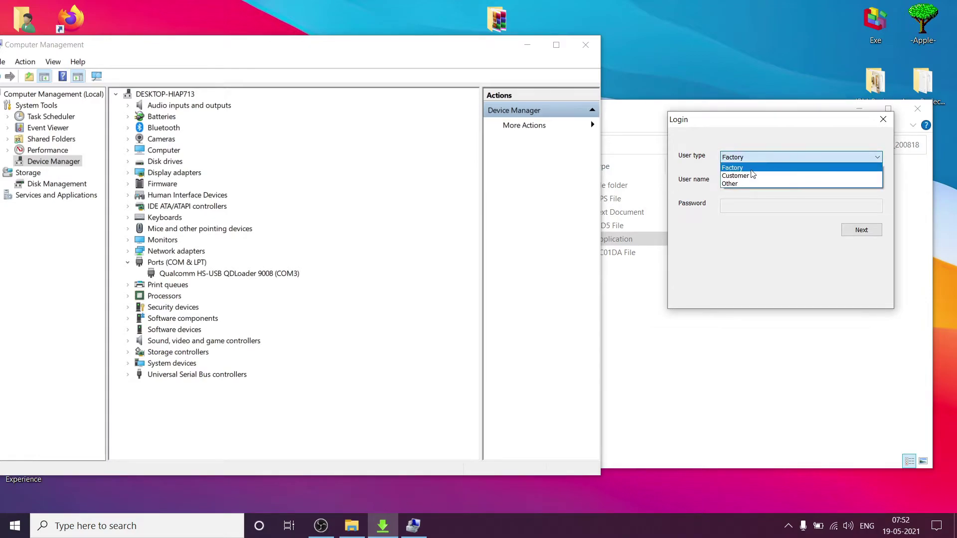
click(741, 185)
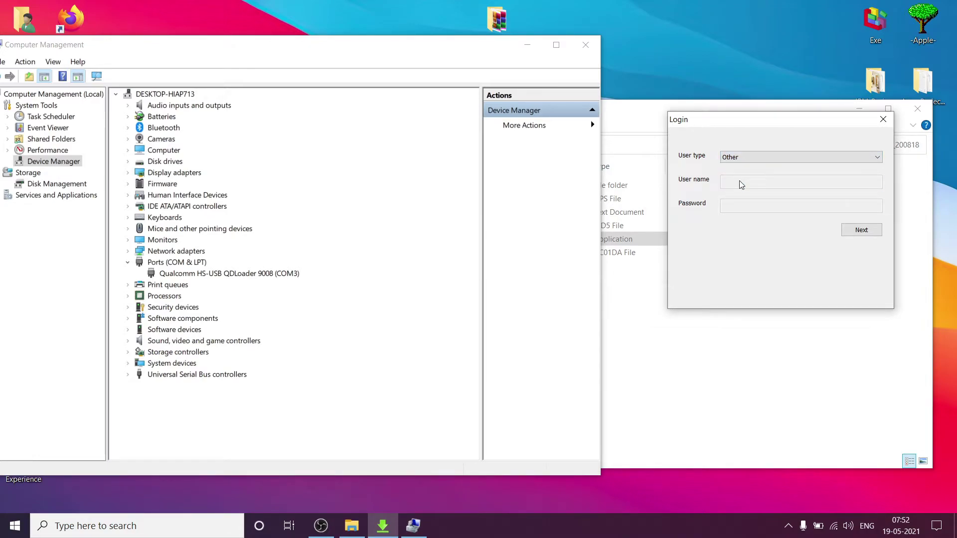
click(844, 229)
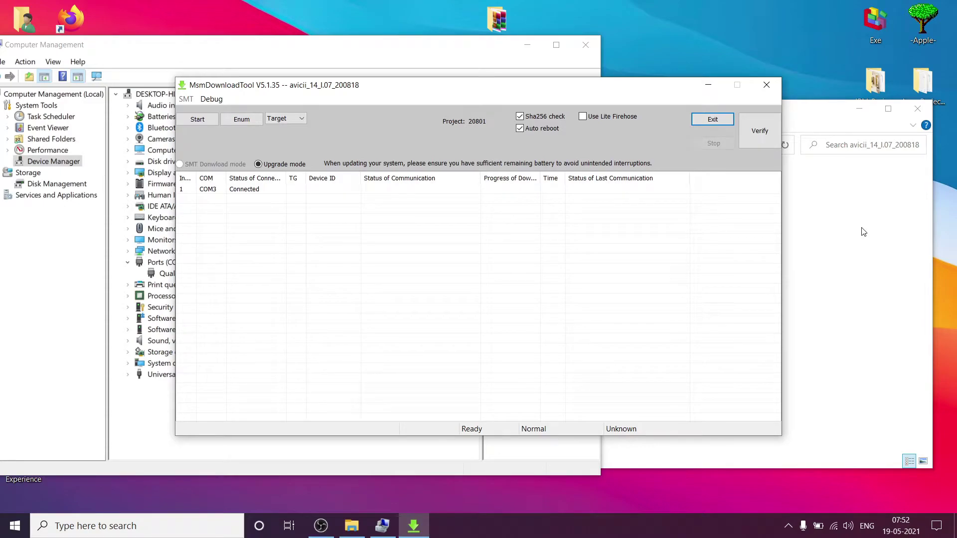
Step: Start the Upgrade mode firmware download to the COM3 device, keeping its progress in view, and stop the session once the download completes
drag(278, 90, 560, 101)
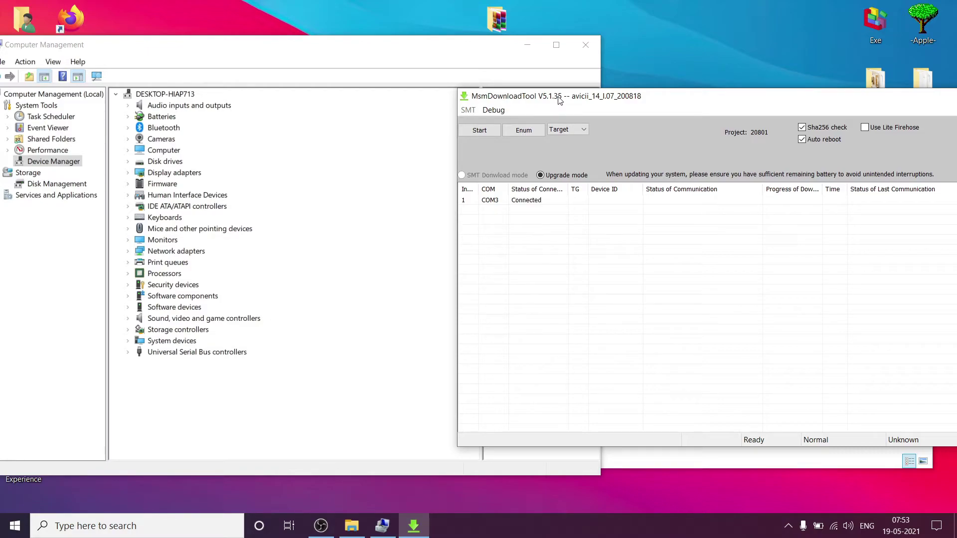
click(493, 132)
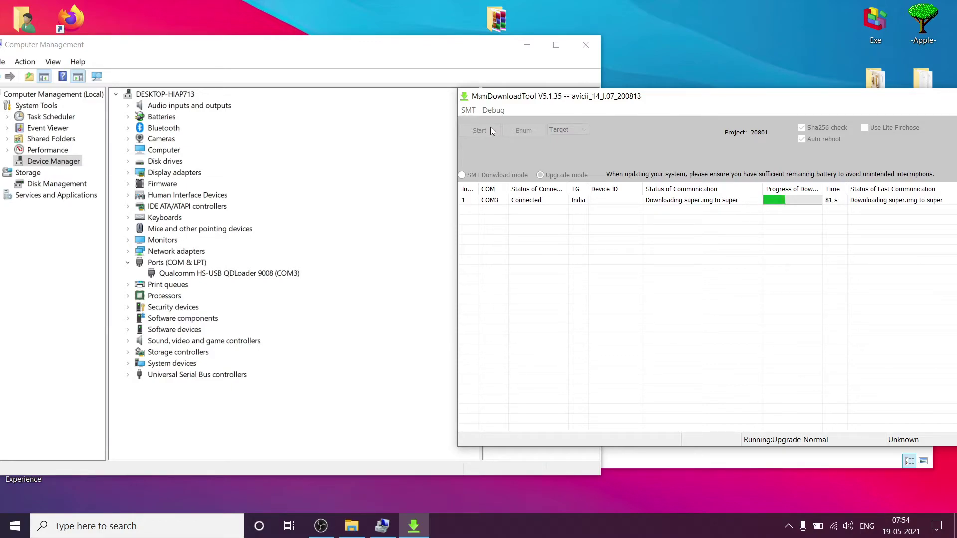
drag(662, 102, 604, 102)
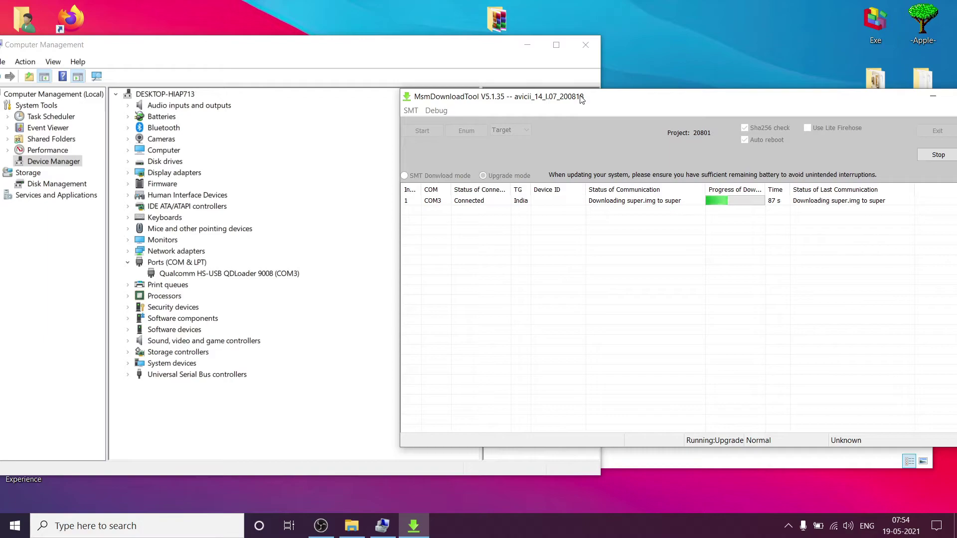
drag(605, 99, 529, 100)
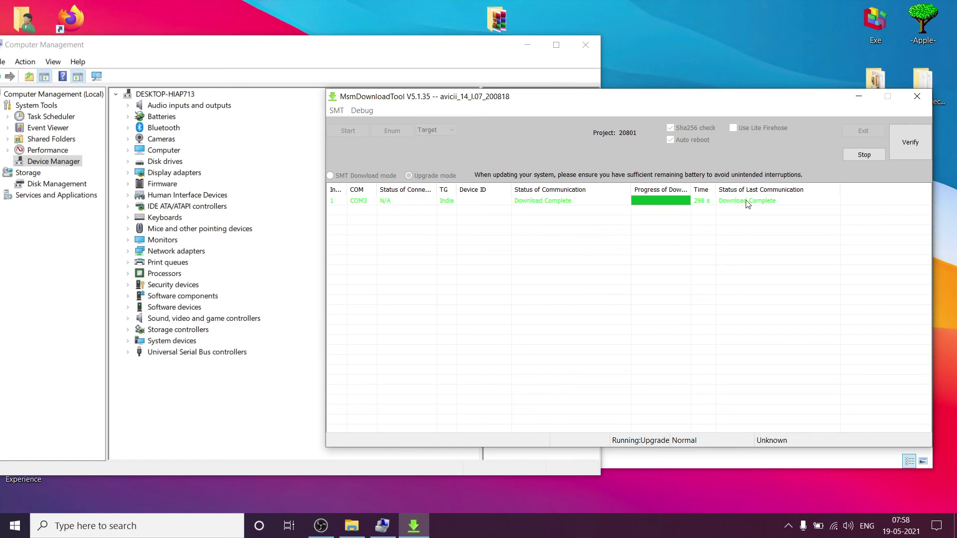
click(863, 154)
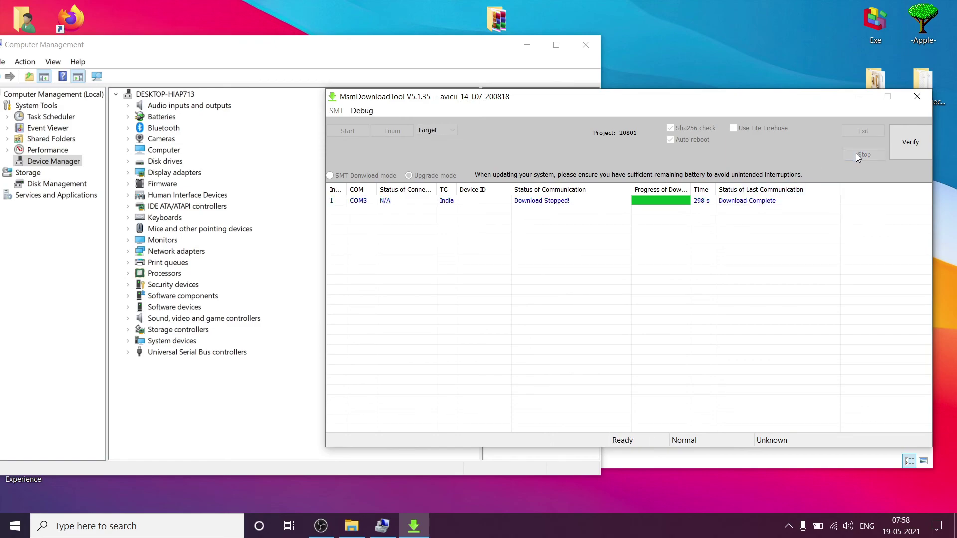